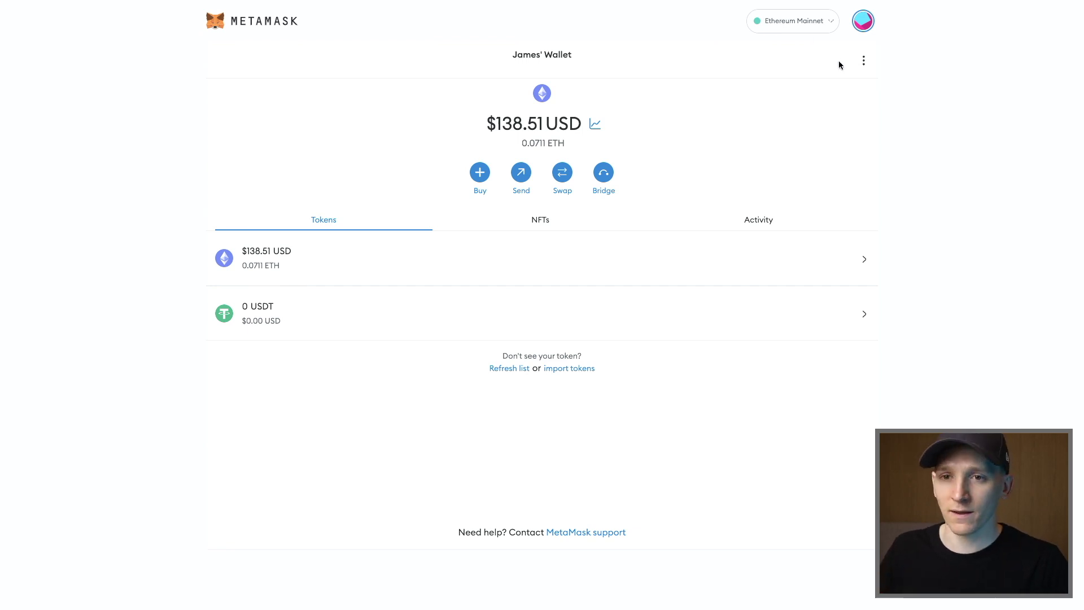
Open MetaMask's 'Add a network manually' form via the account menu, Settings and Networks
click(864, 23)
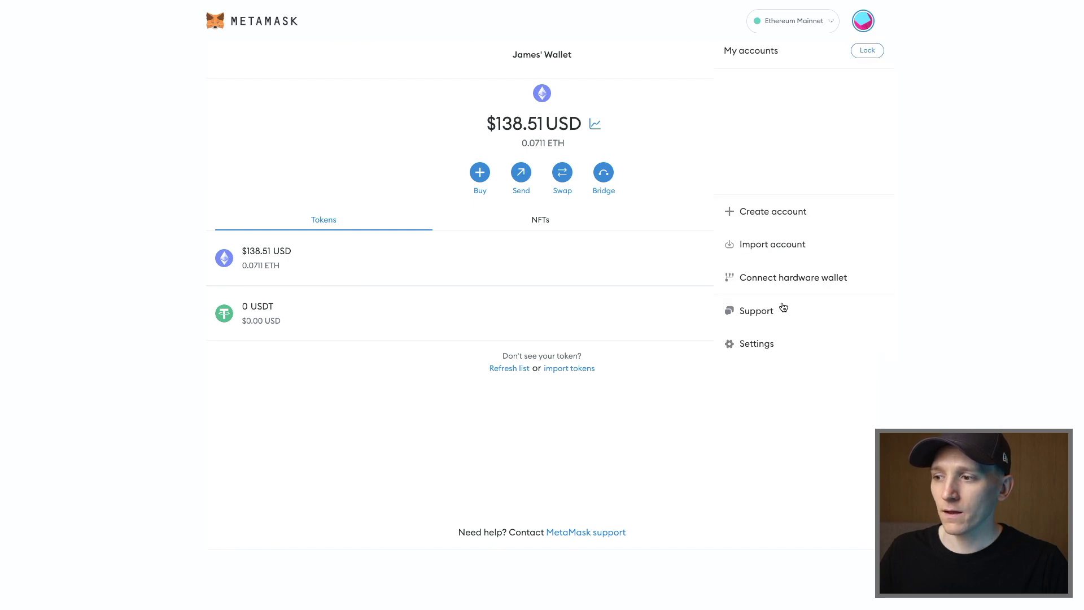
click(763, 345)
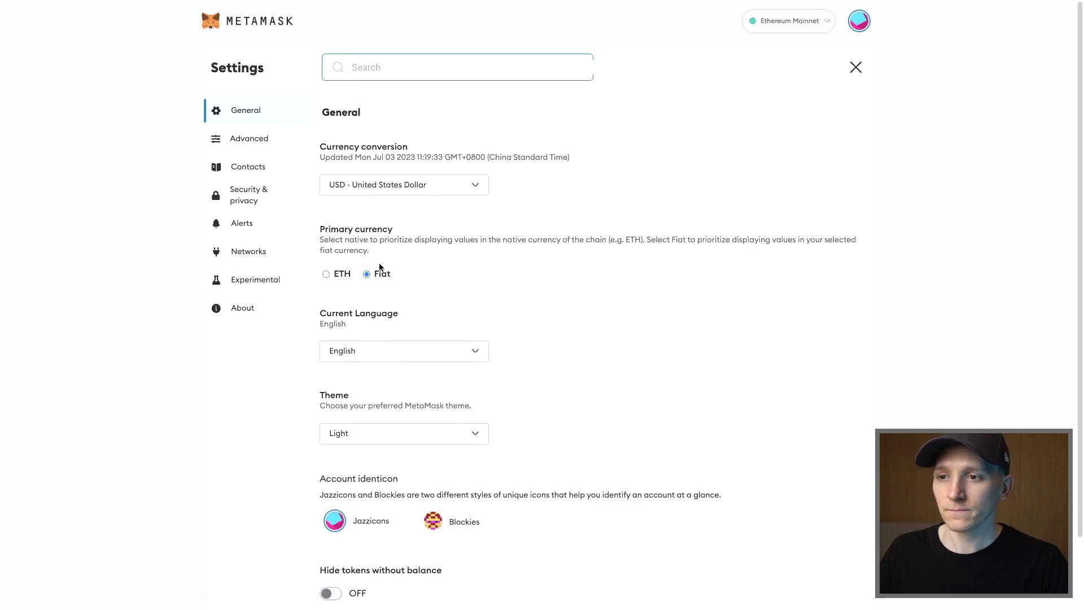
click(248, 254)
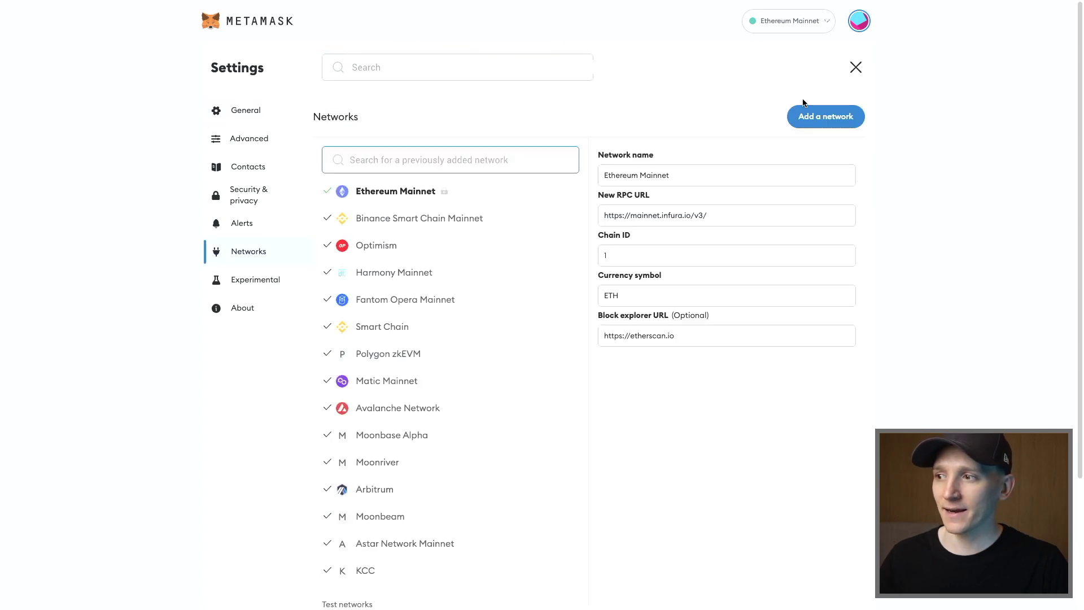
click(817, 120)
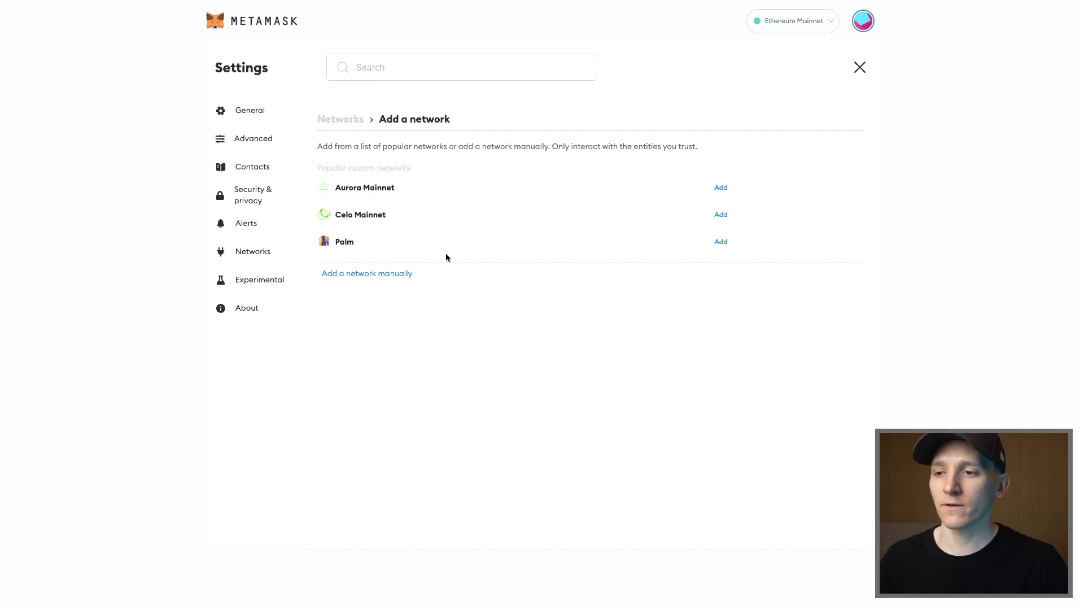
click(367, 276)
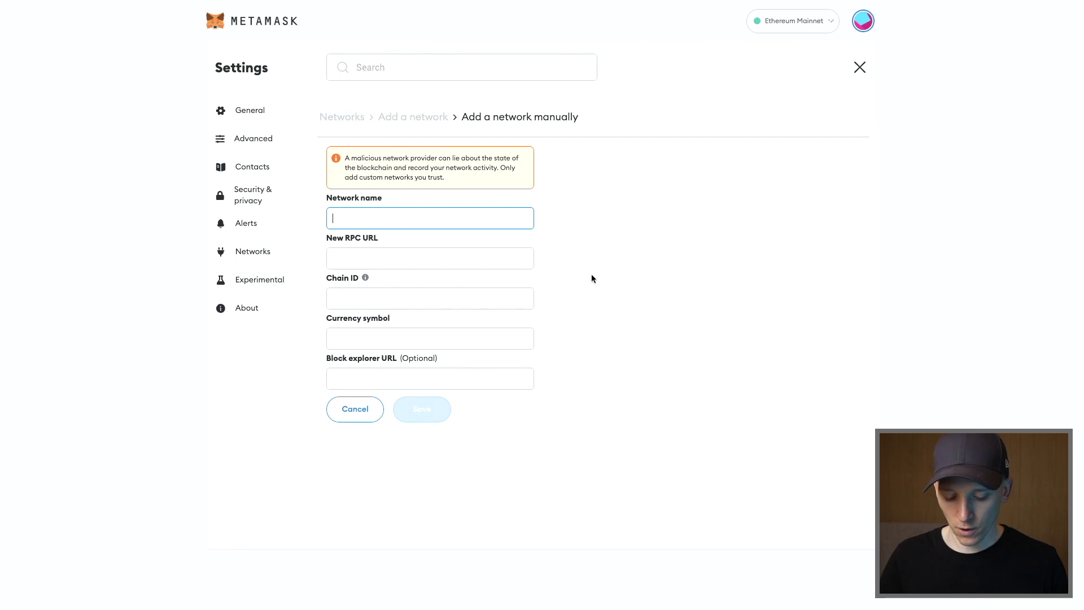
Name the new network BNB CHAIN and bring up the BNB Smart Chain parameters article
text(BNB CHAIN)
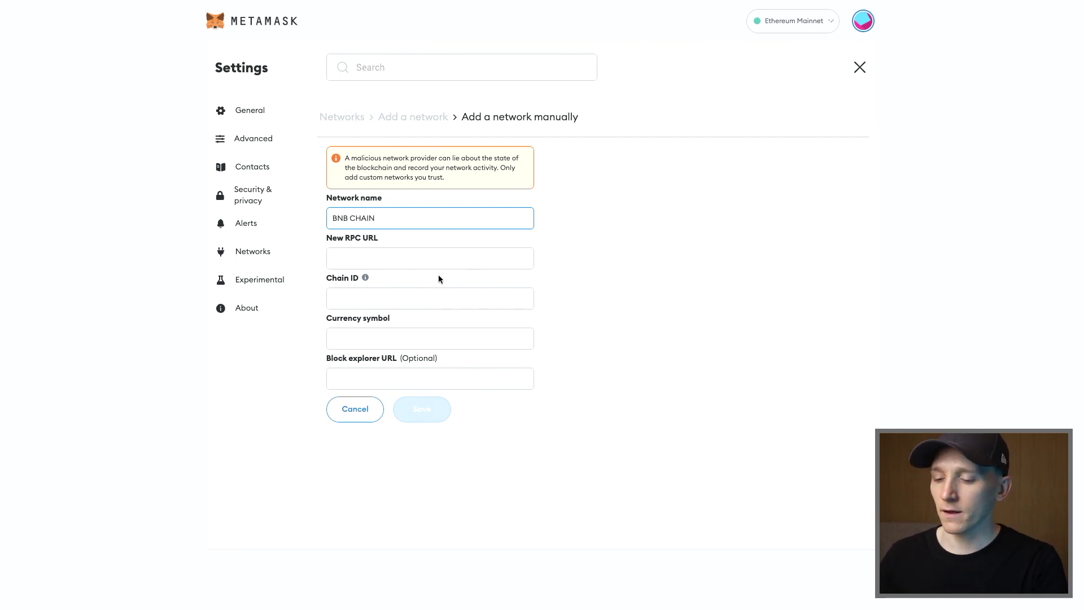
key(ctrl+Tab)
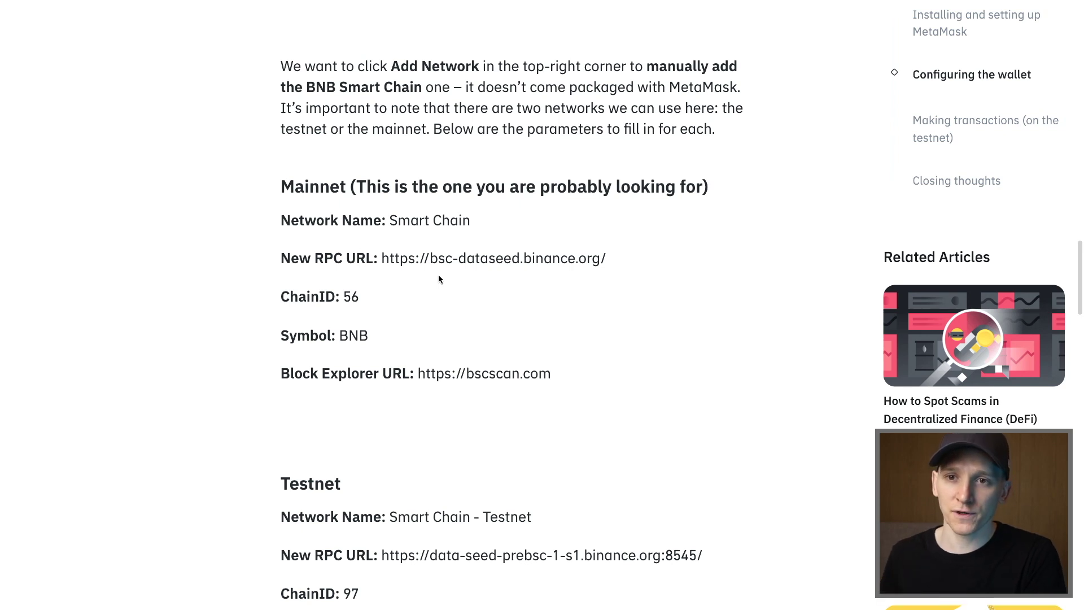
scroll(438, 279, up, 1)
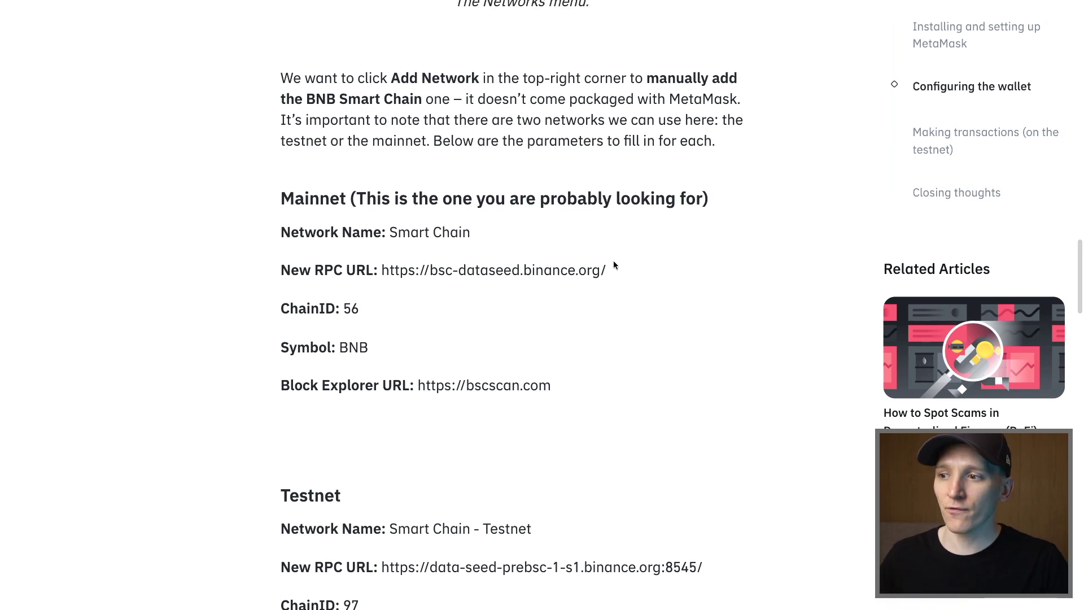
drag(606, 270, 383, 272)
key(ctrl+c)
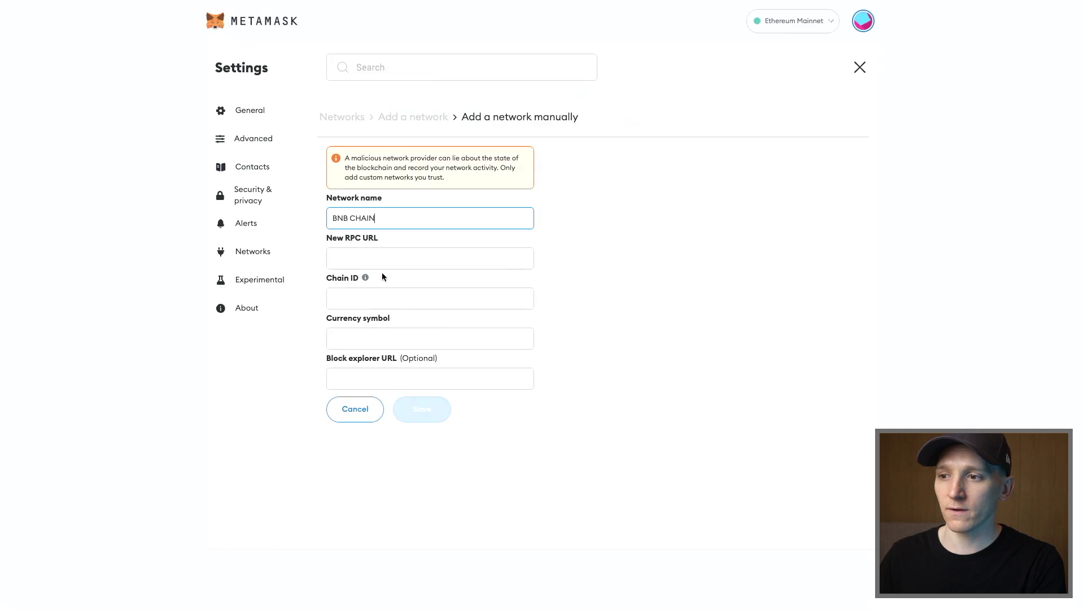
click(374, 259)
key(ctrl+v)
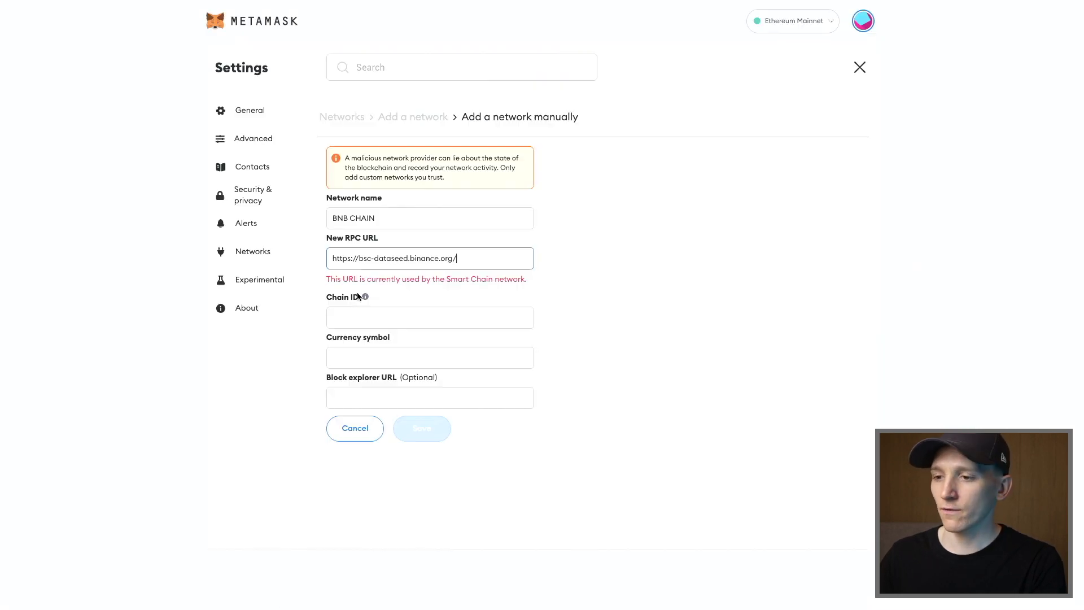
Enter Chain ID 56 and currency symbol BNB in the network form
click(357, 315)
text(56)
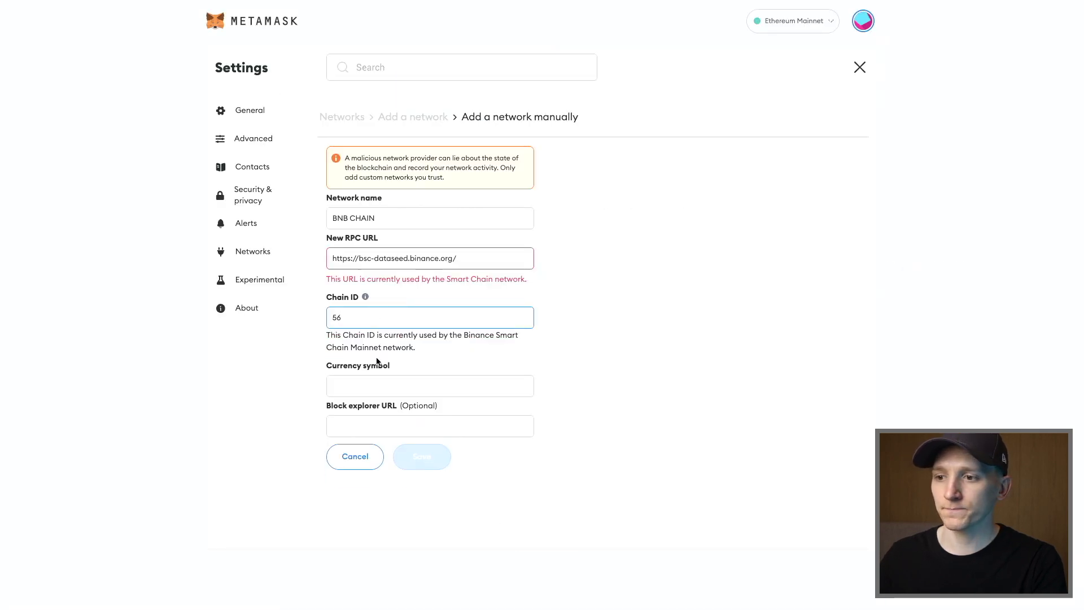
click(377, 379)
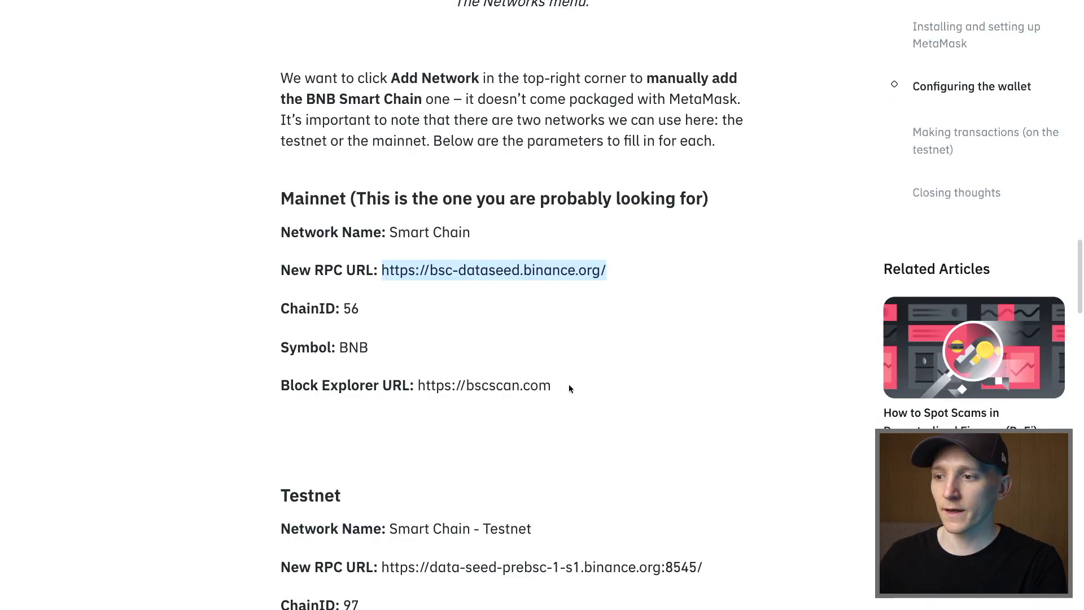
Paste the article's block explorer URL, then close the BNB CHAIN form without saving
drag(569, 387, 423, 388)
key(ctrl+c)
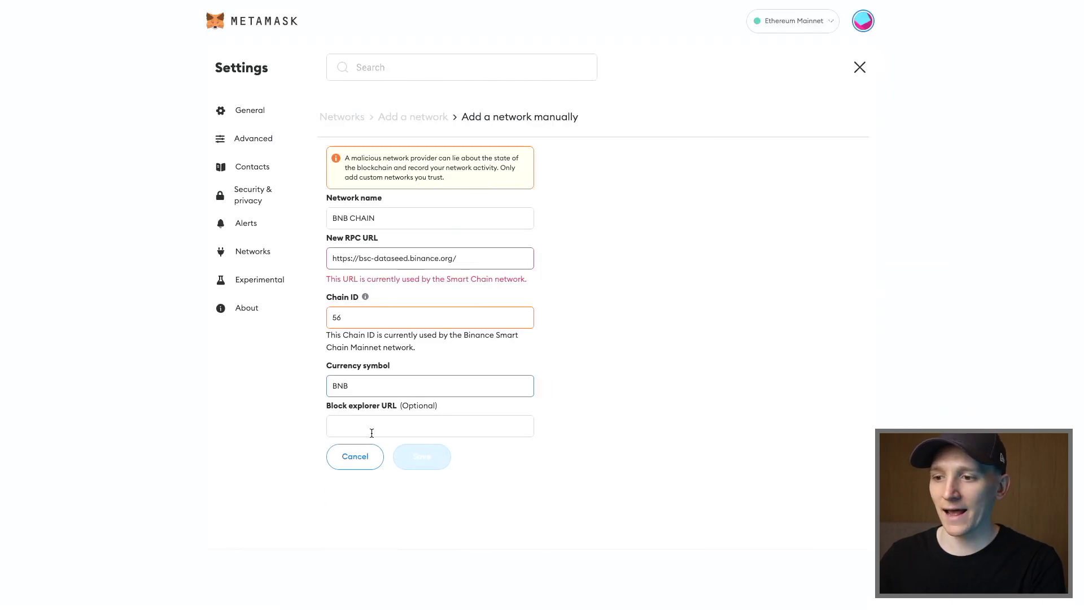
click(399, 427)
key(ctrl+v)
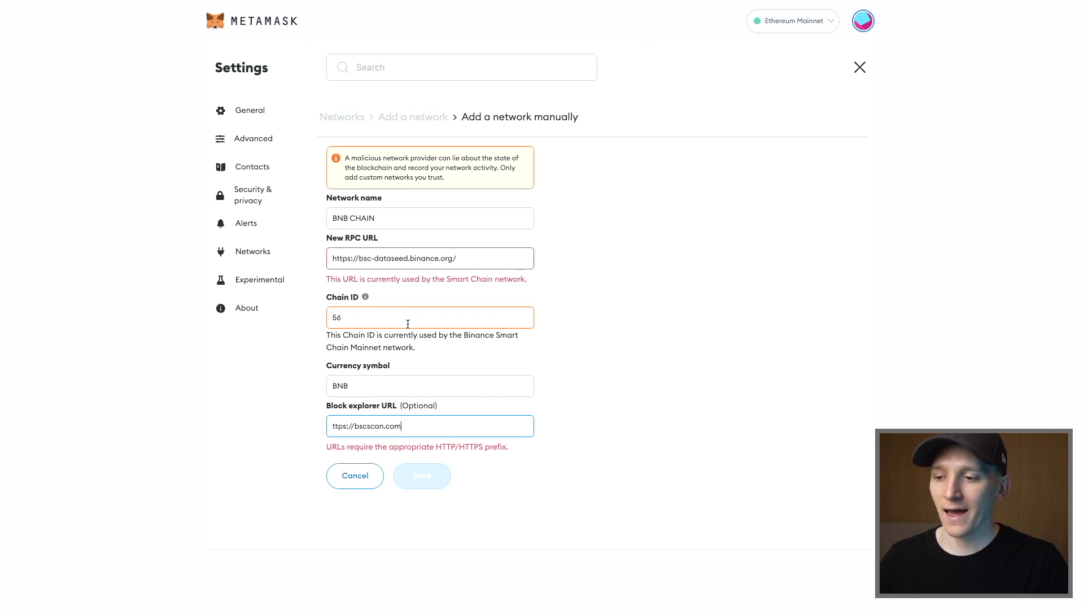
click(860, 67)
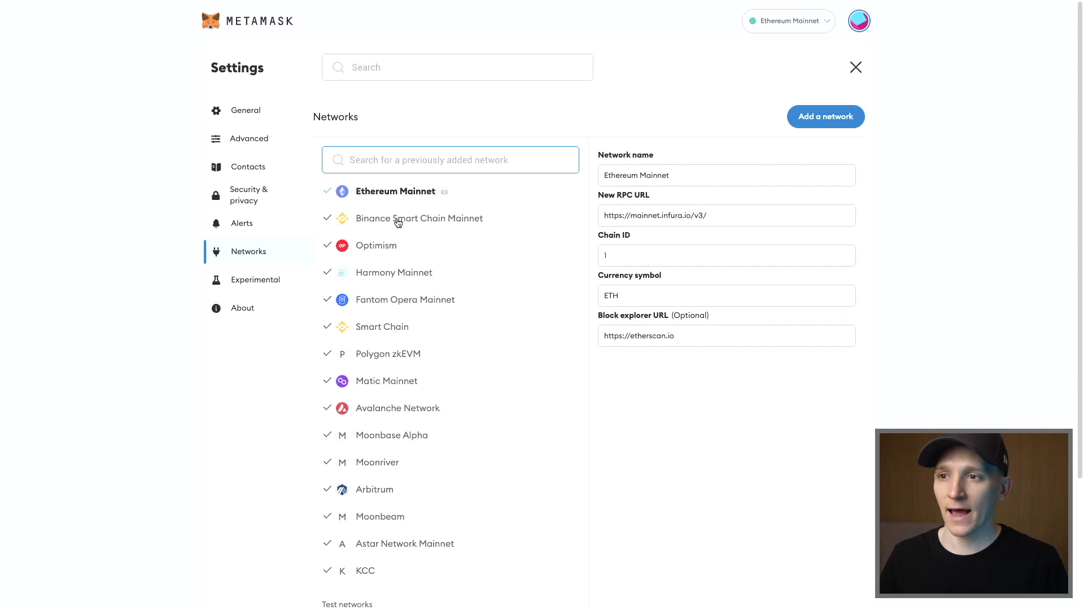
Switch MetaMask's wallet home to the Binance Smart Chain Mainnet network
click(251, 27)
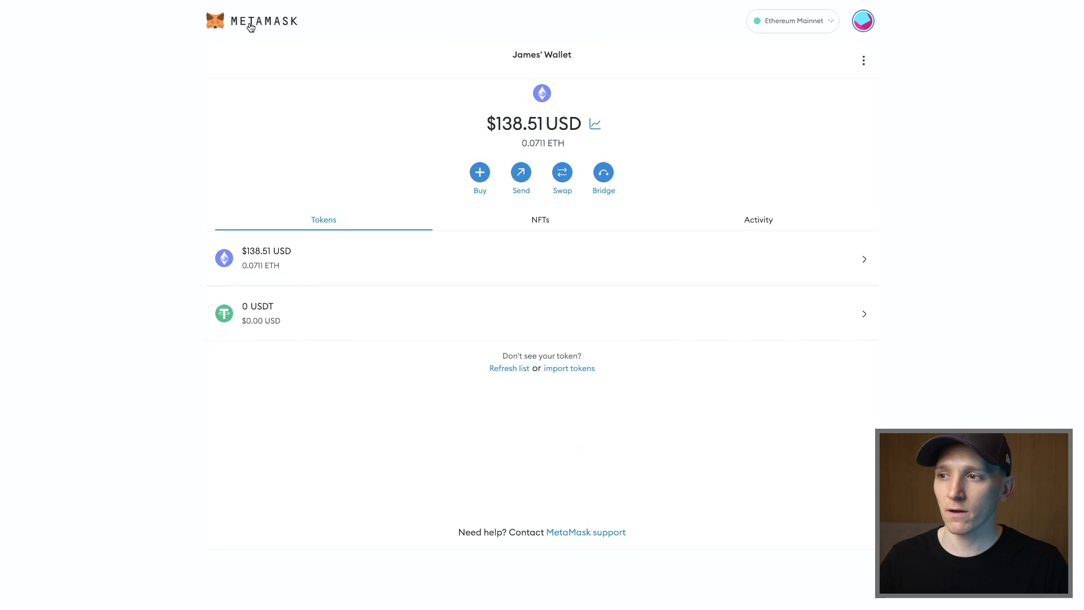
click(814, 26)
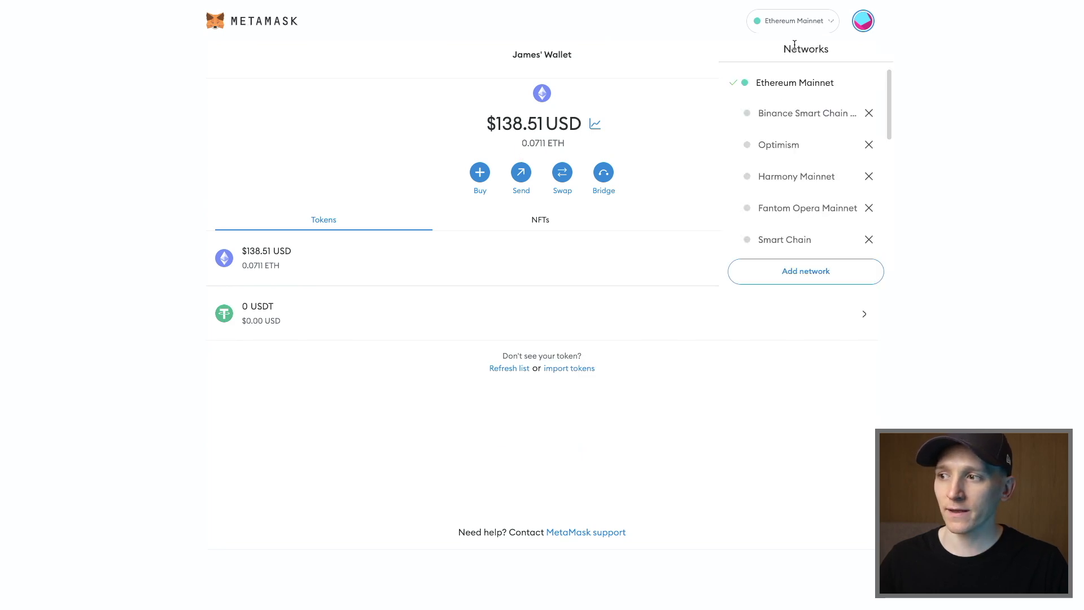
click(787, 115)
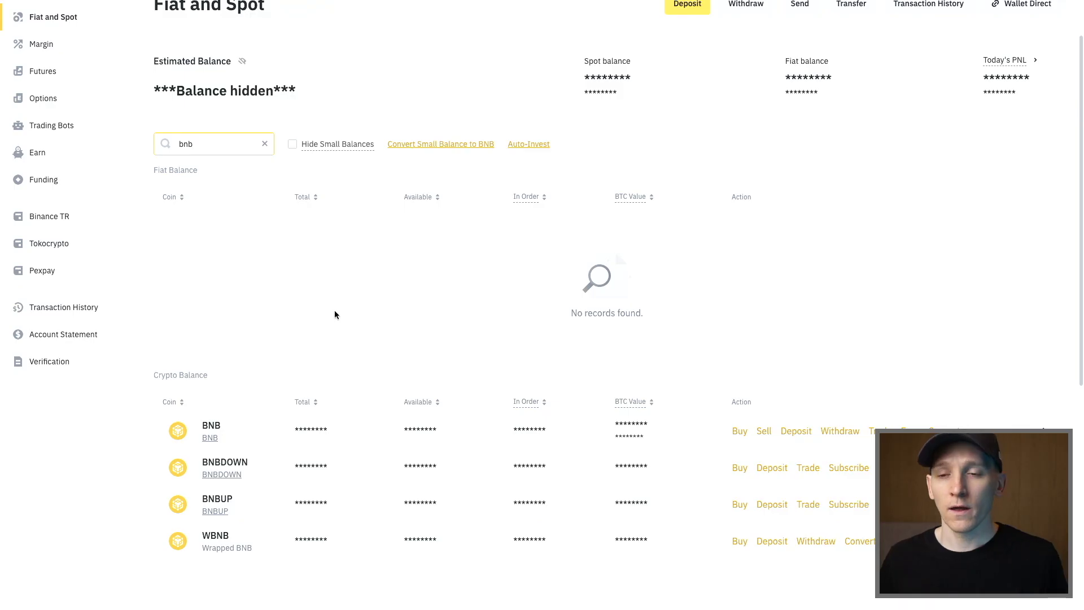
Start a BNB withdrawal from the BNB row of Binance's Fiat and Spot wallet
scroll(748, 286, up, 1)
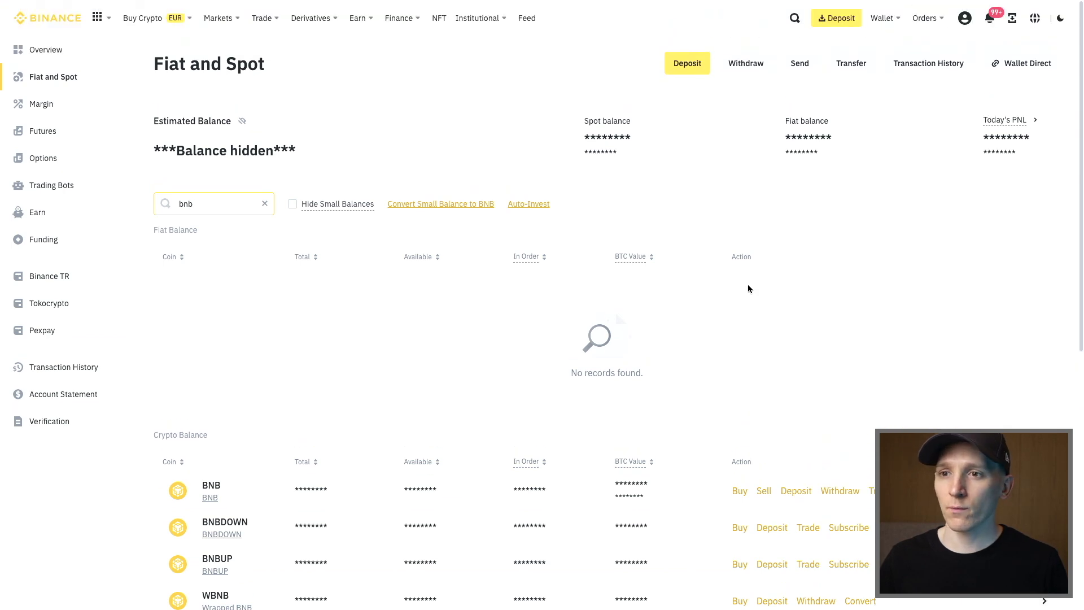
mouse_move(884, 19)
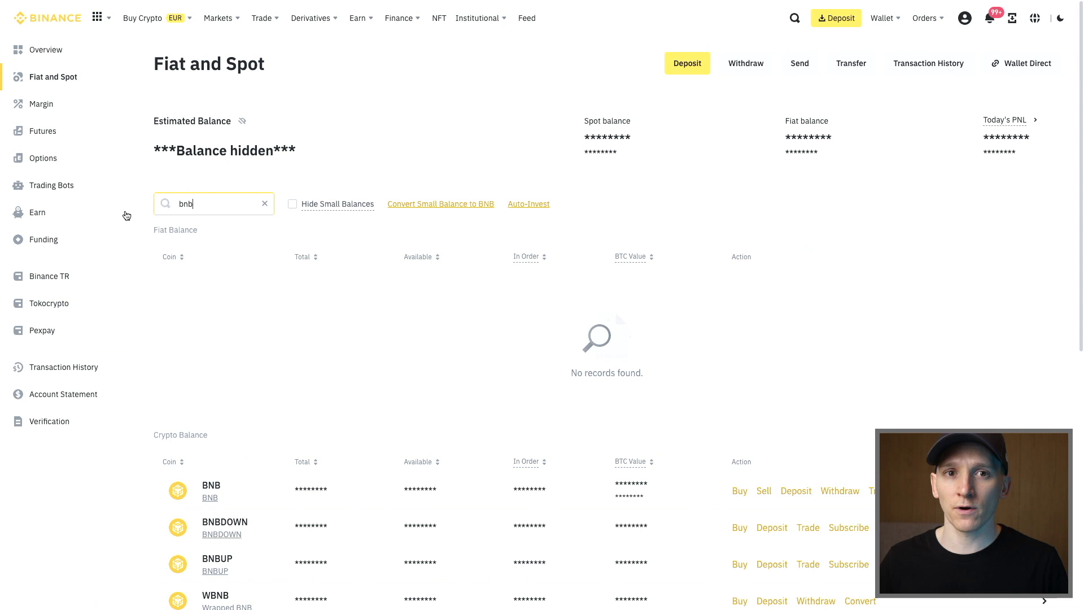
scroll(368, 362, down, 1)
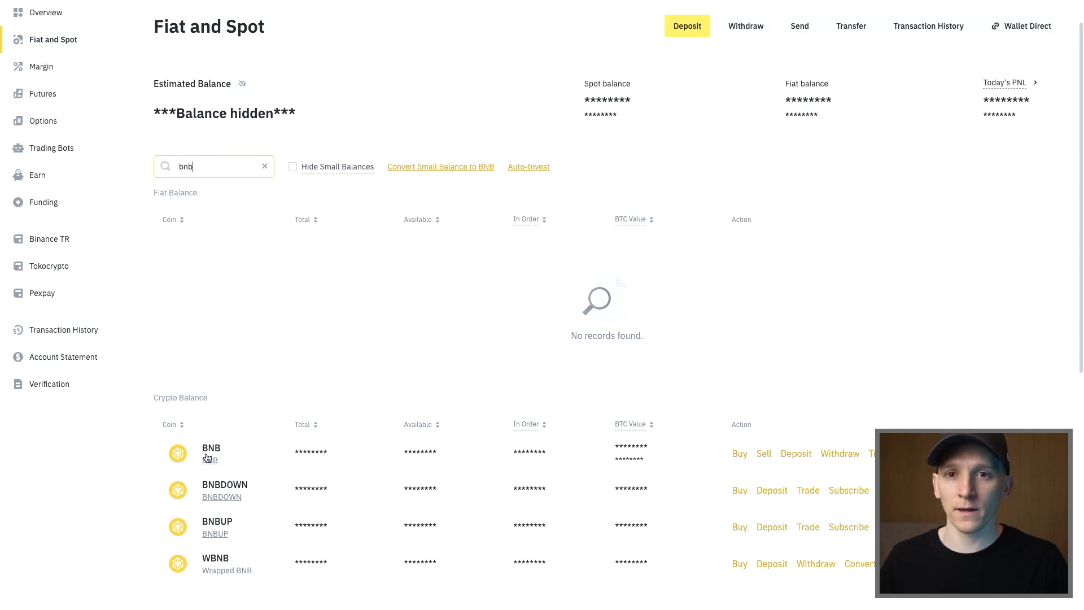
click(839, 455)
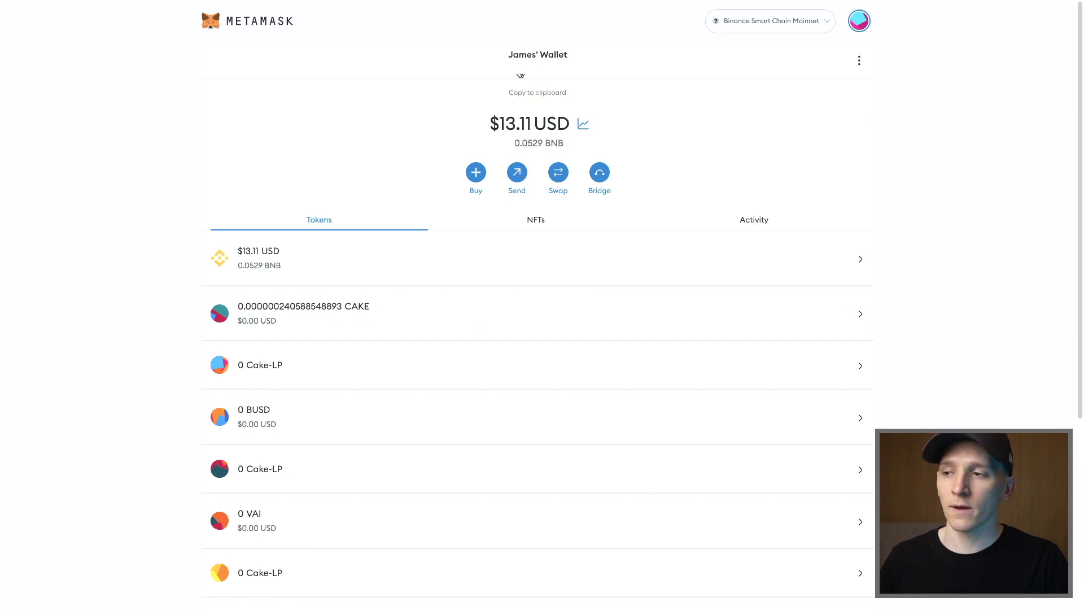
Copy the MetaMask account address and check that Binance Smart Chain Mainnet is selected
click(538, 54)
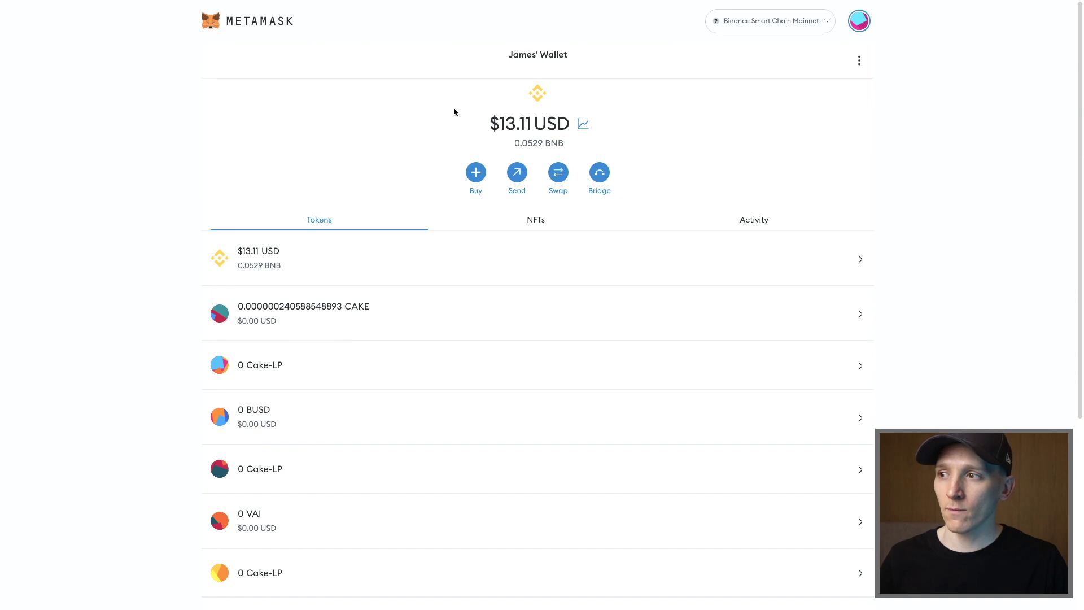
click(817, 22)
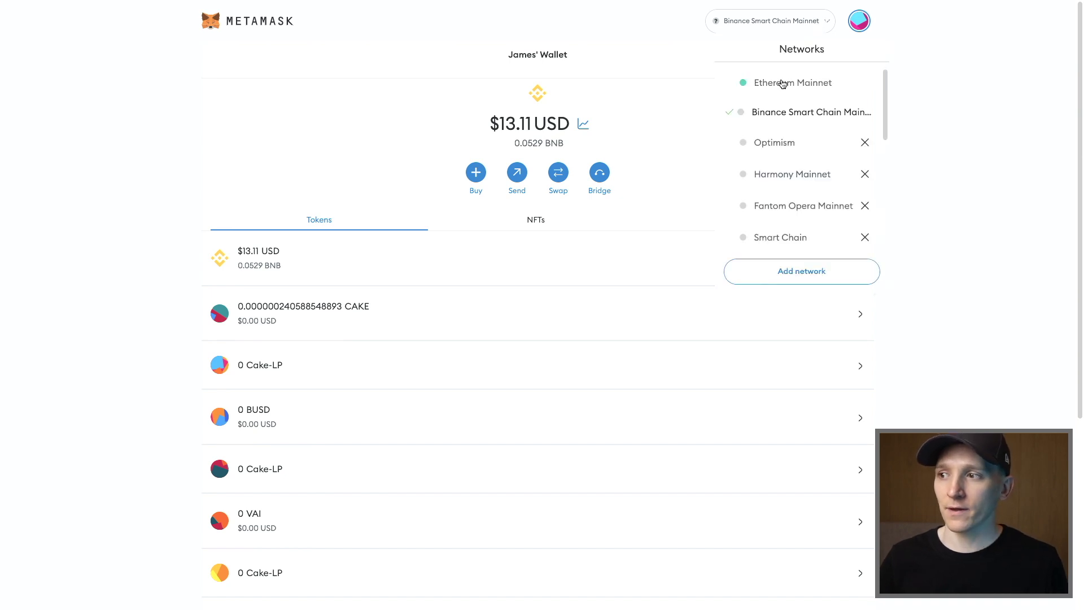
click(164, 126)
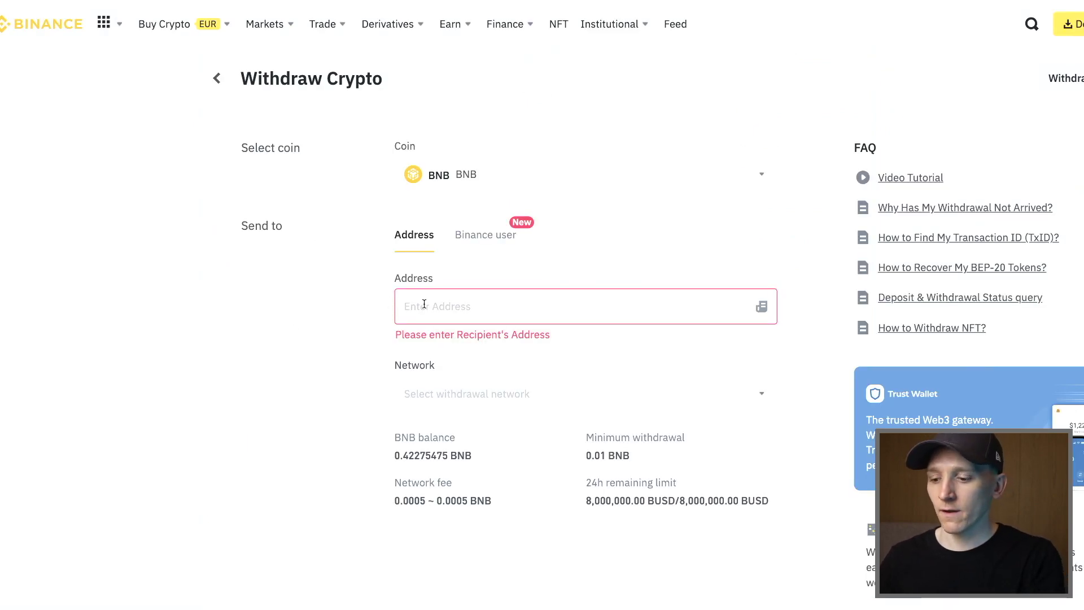
Paste the MetaMask address as recipient, with the network auto-matched to BSC BNB Smart Chain (BEP20)
click(407, 305)
key(ctrl+v)
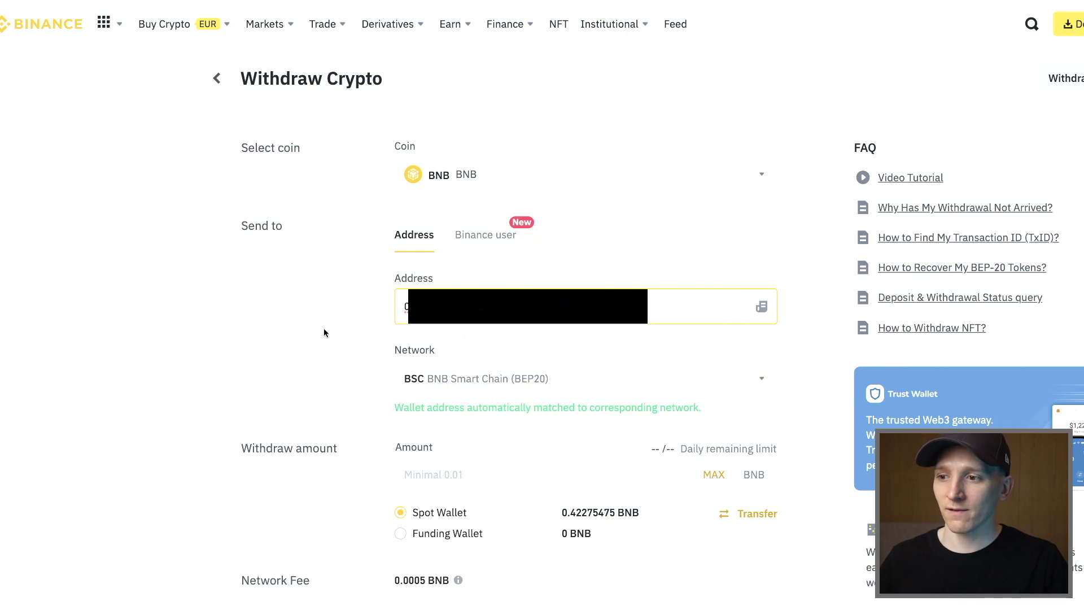
click(342, 325)
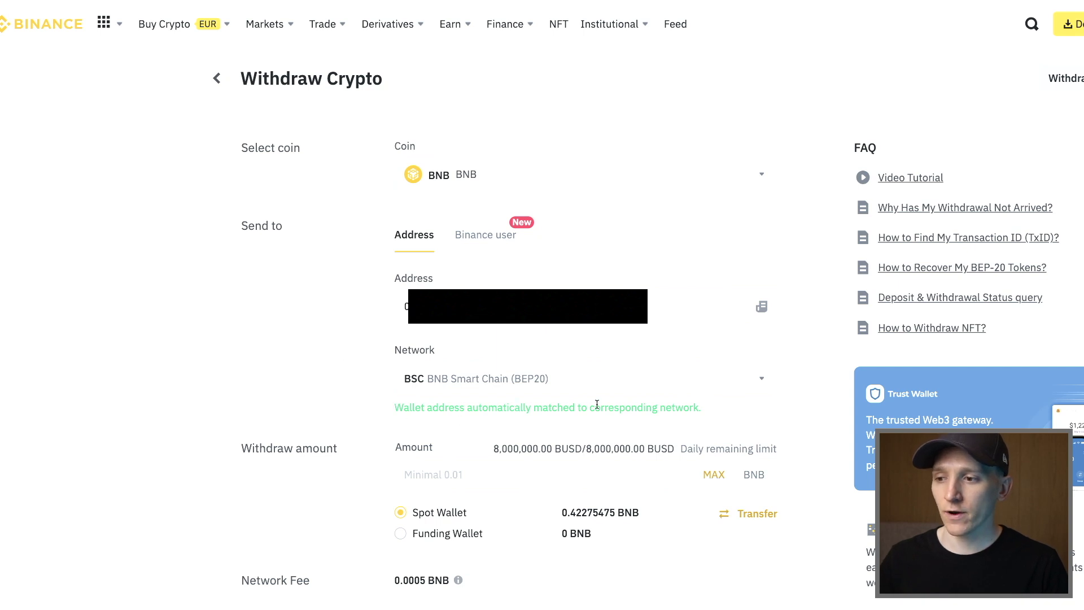
drag(710, 408, 377, 405)
click(377, 405)
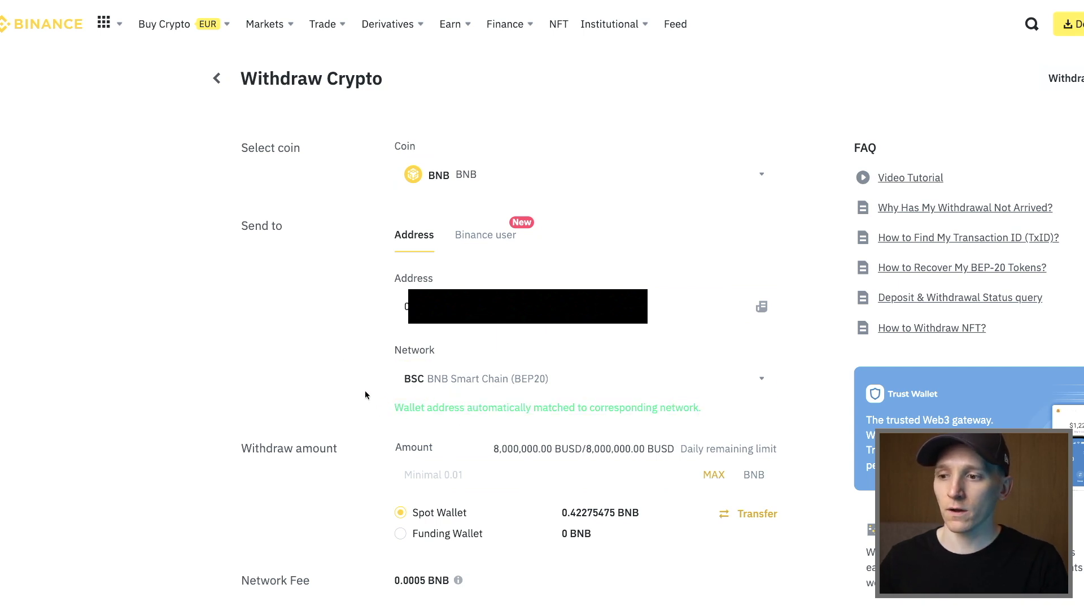
Choose BSC BNB Smart Chain (BEP20) as the withdrawal network and confirm the address supports it
click(586, 382)
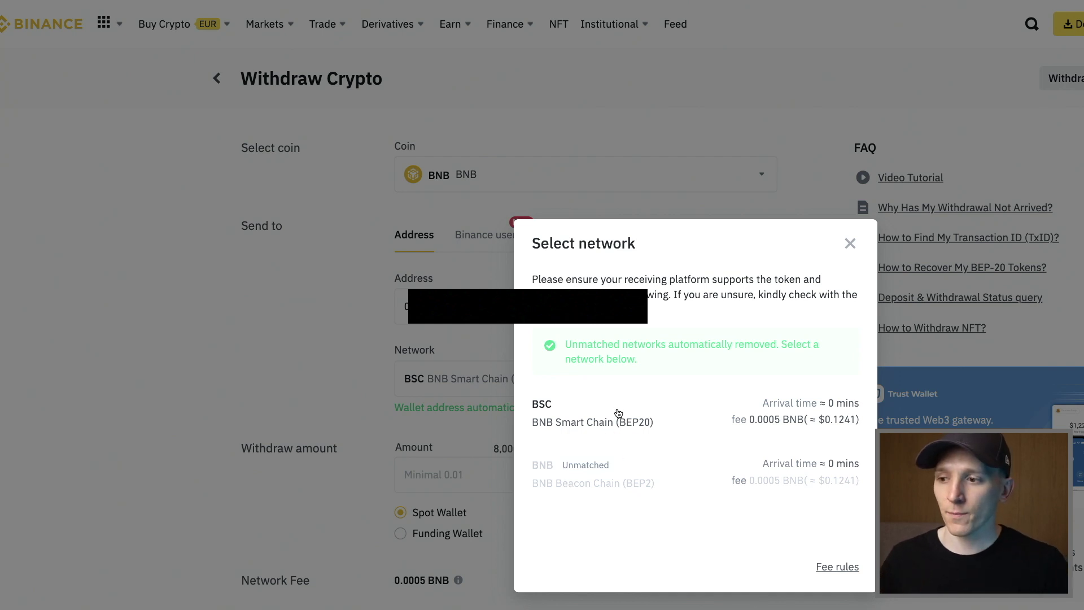
click(571, 422)
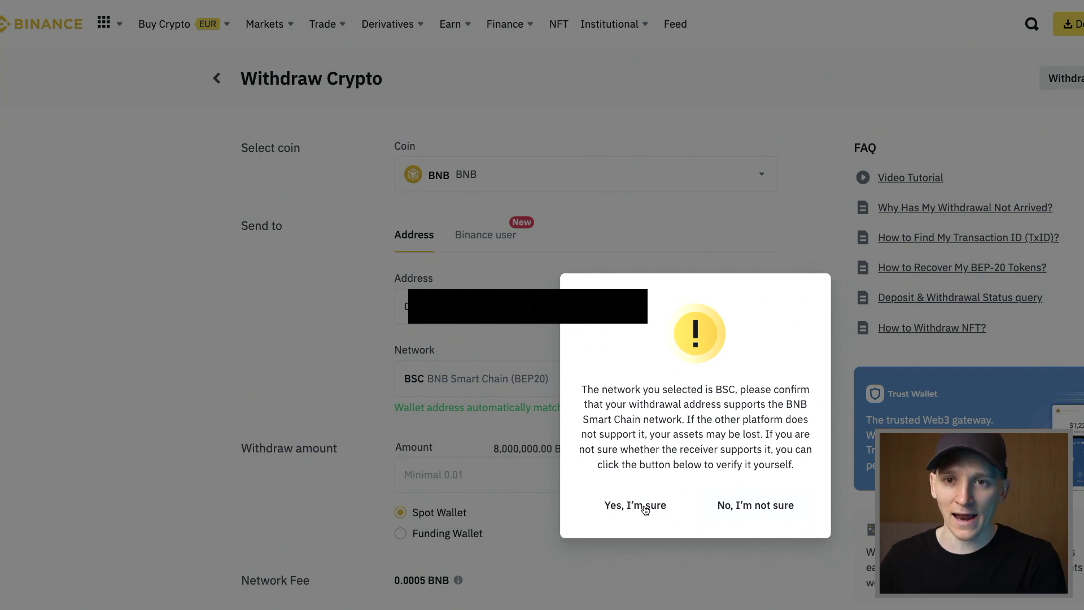
click(644, 508)
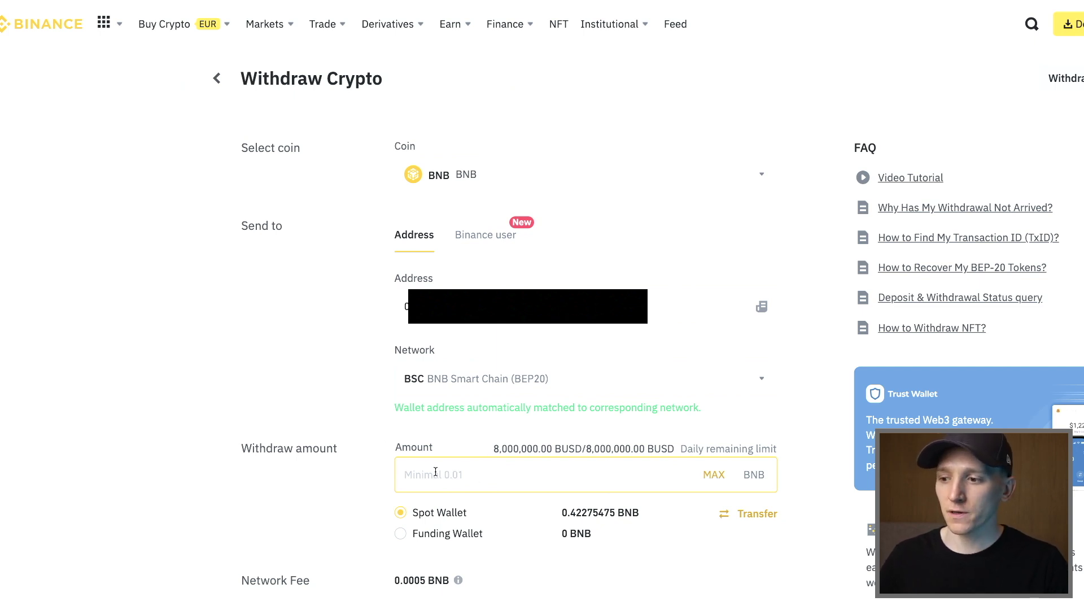
Enter a 0.2 BNB withdrawal amount (0.1995 BNB received), then return to the MetaMask wallet
text(0.2)
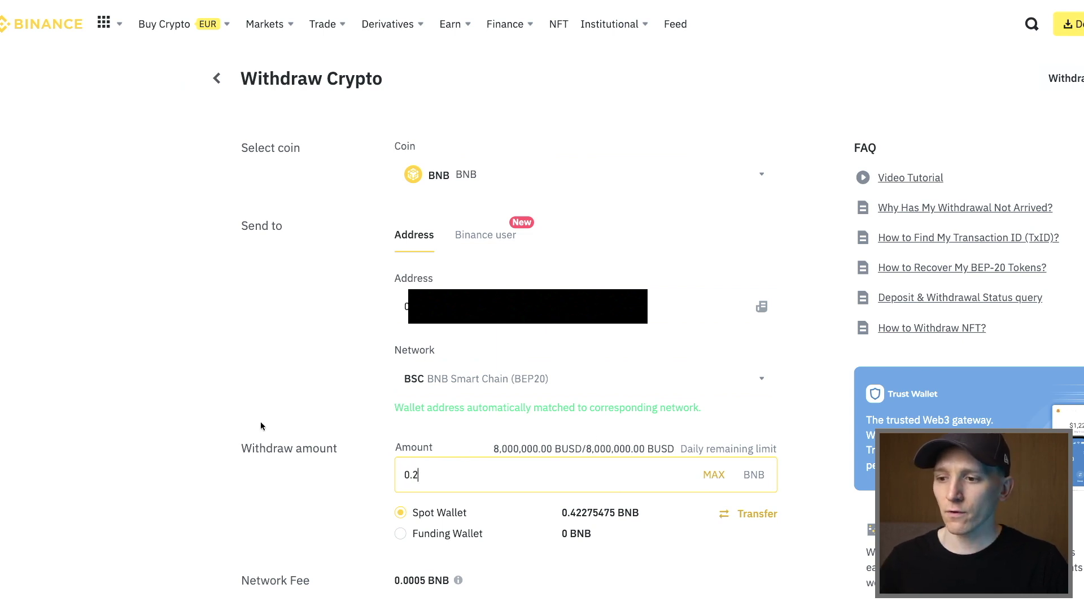
scroll(261, 426, down, 2)
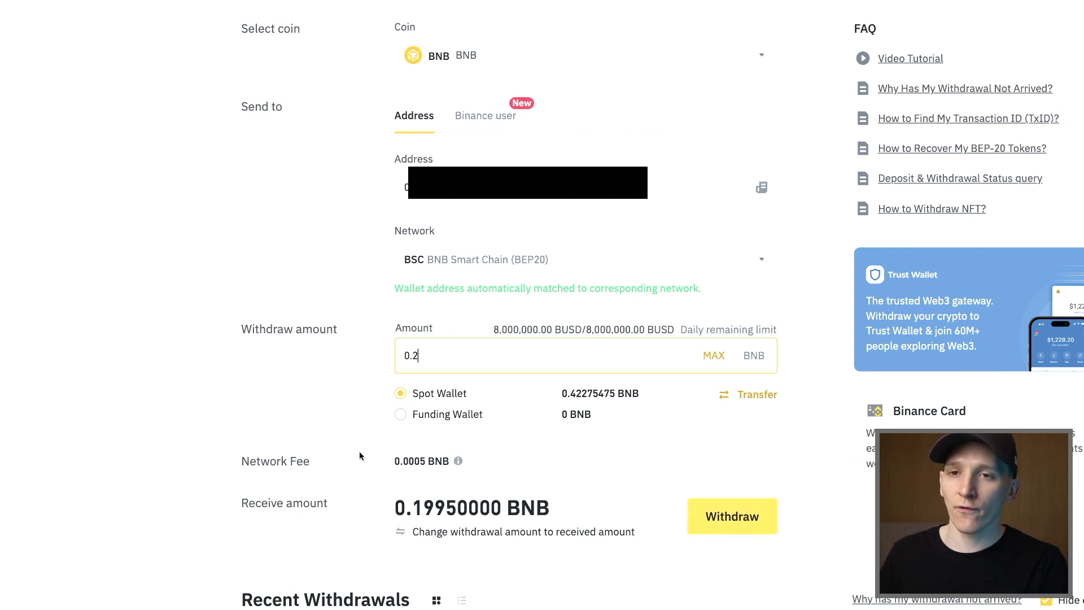
key(ctrl+Tab)
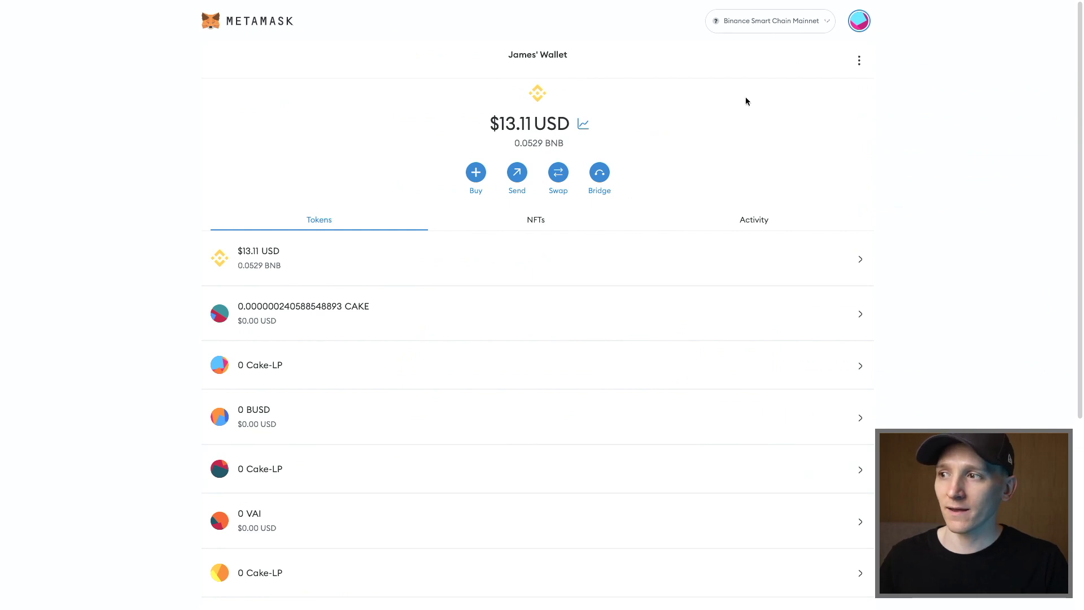